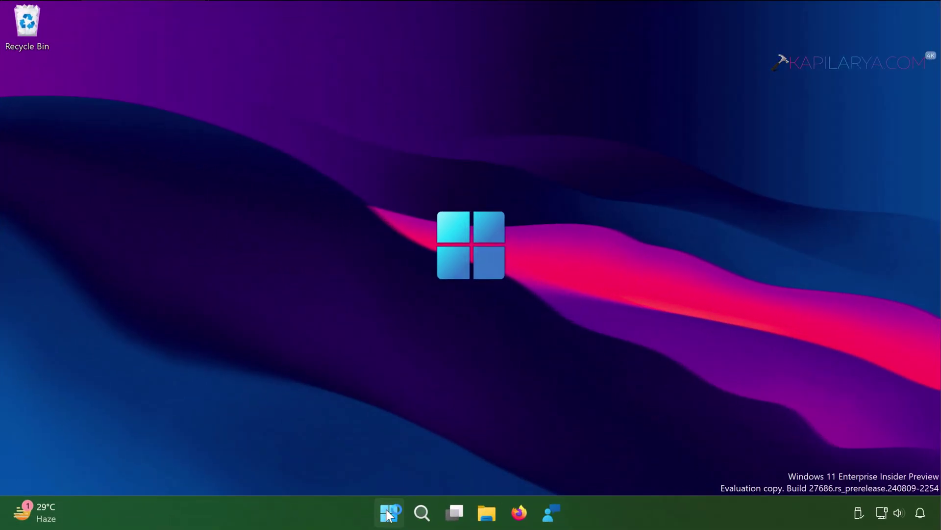
Step: Browse the Start menu's full app list and launch Word to check Office is installed
click(387, 513)
click(637, 357)
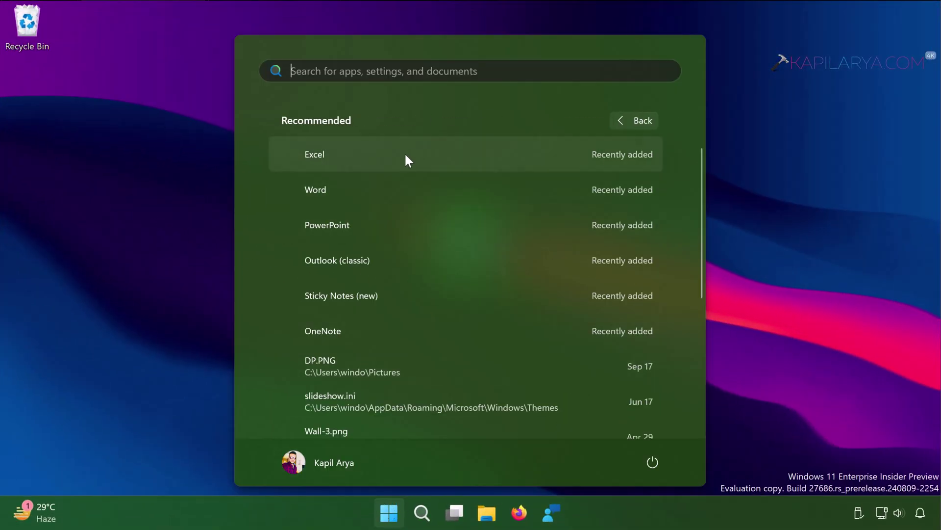
click(631, 123)
click(618, 122)
scroll(467, 284, down, 10)
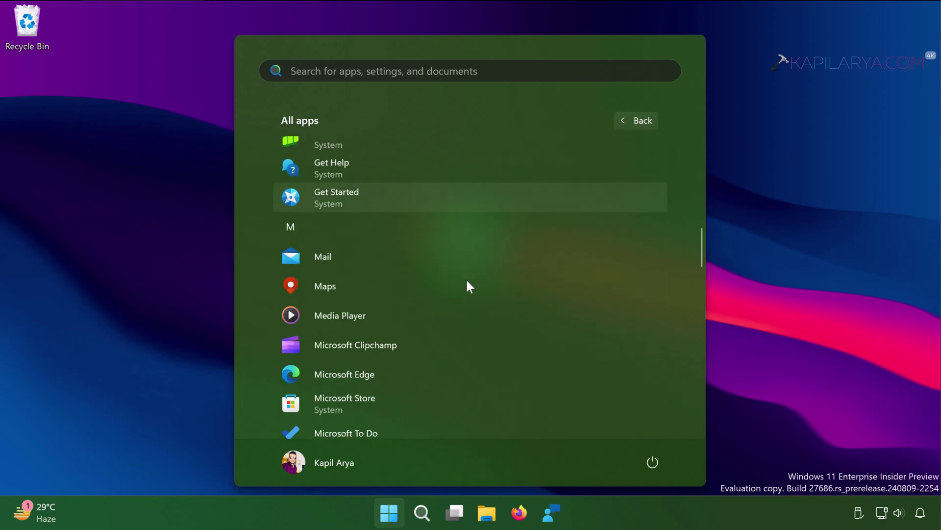
scroll(466, 278, down, 8)
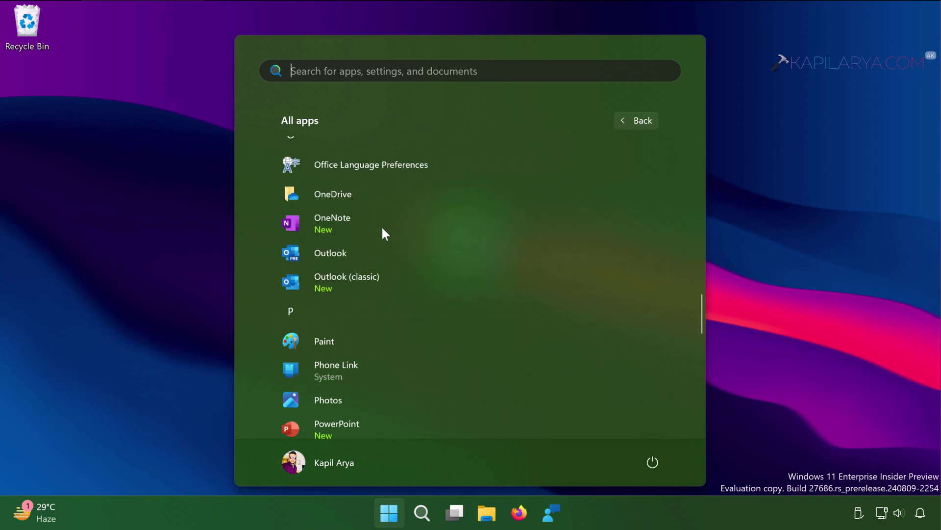
scroll(432, 338, down, 10)
click(360, 344)
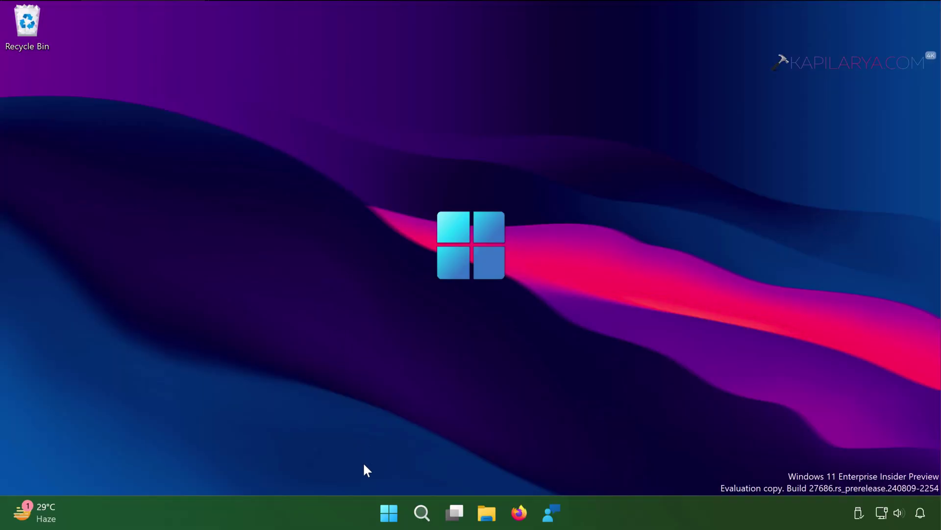
Step: Open Settings at Apps > Installed apps from the Start button's quick-link menu
click(388, 516)
right_click(388, 516)
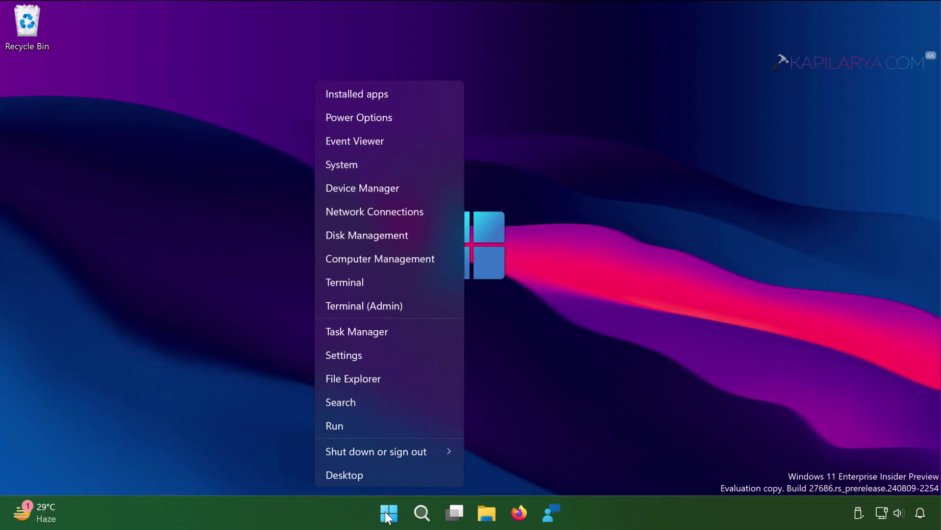
click(378, 352)
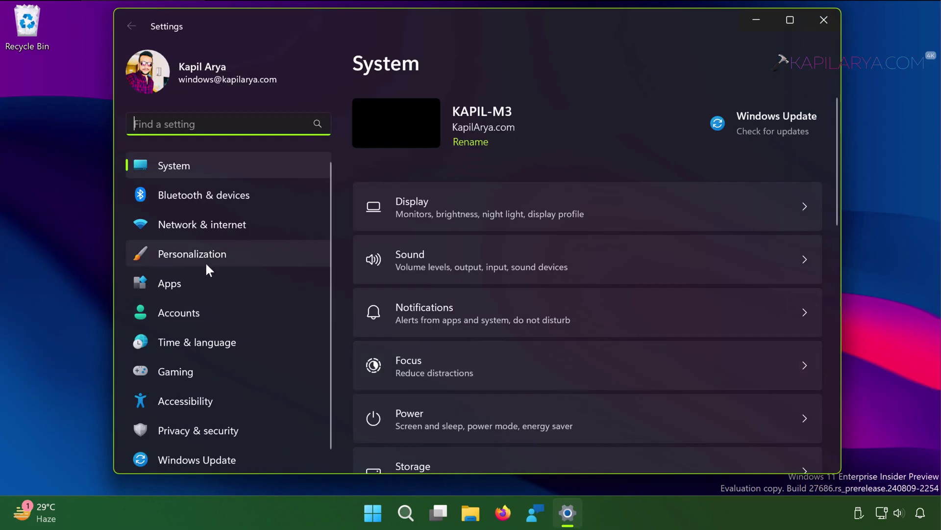
click(196, 284)
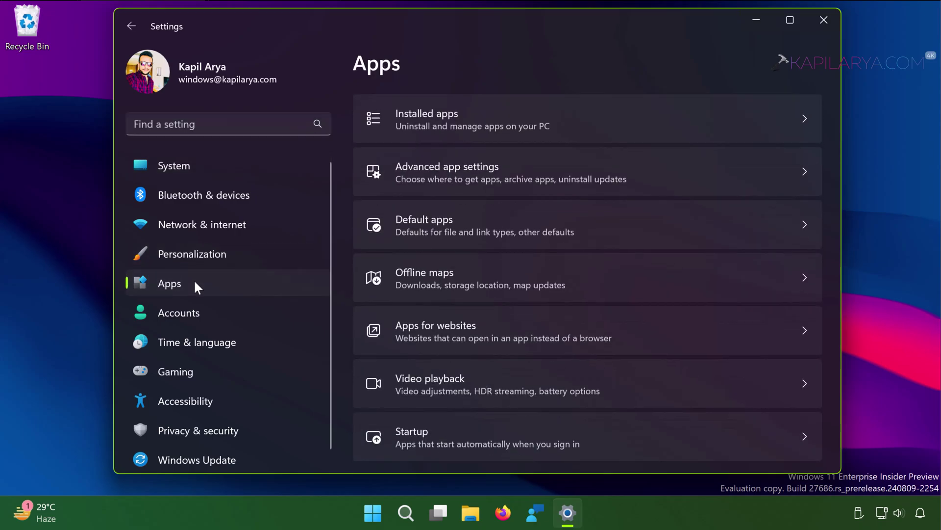
click(429, 117)
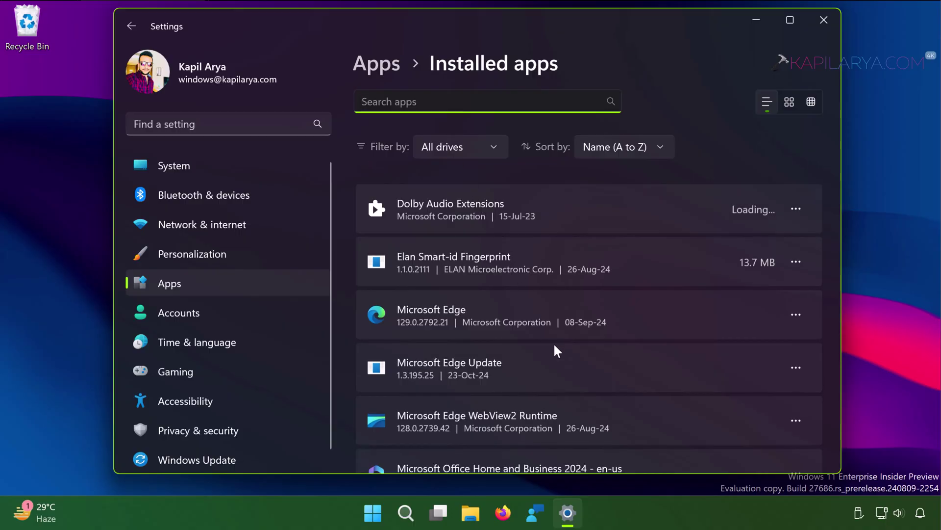
Step: Uninstall Microsoft Office Home and Business 2024 from the installed apps list and confirm
scroll(555, 345, down, 10)
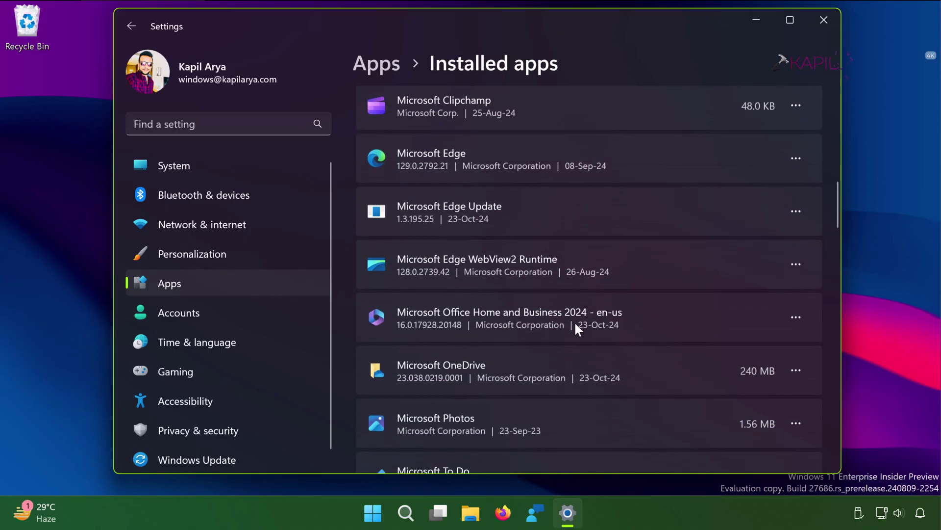
scroll(578, 326, down, 2)
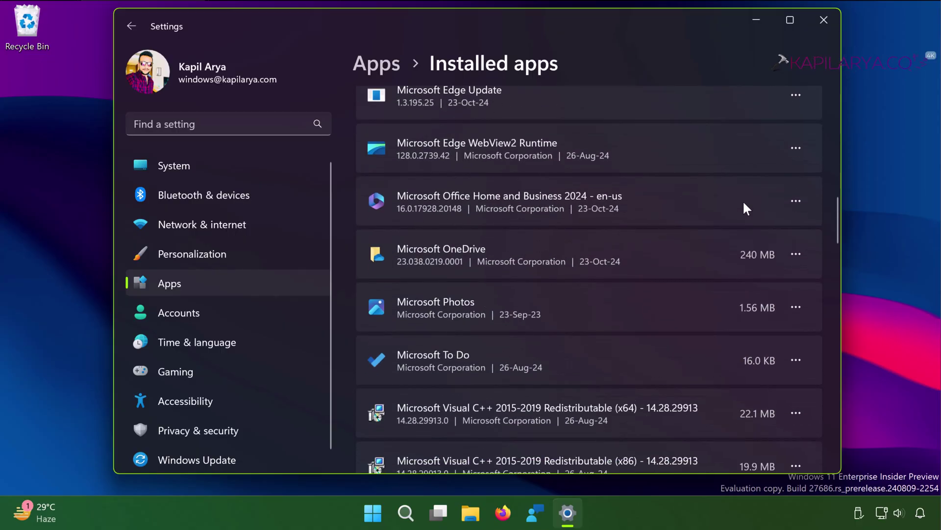
click(795, 201)
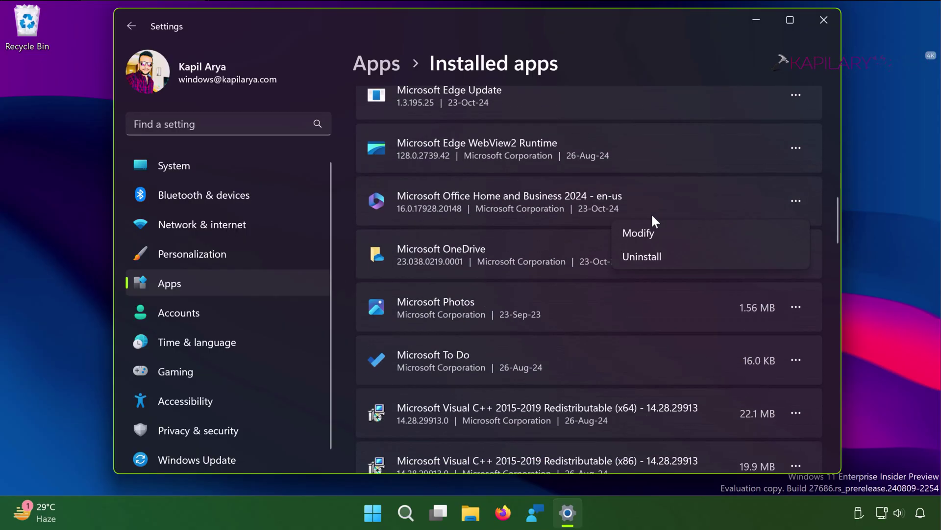
click(674, 262)
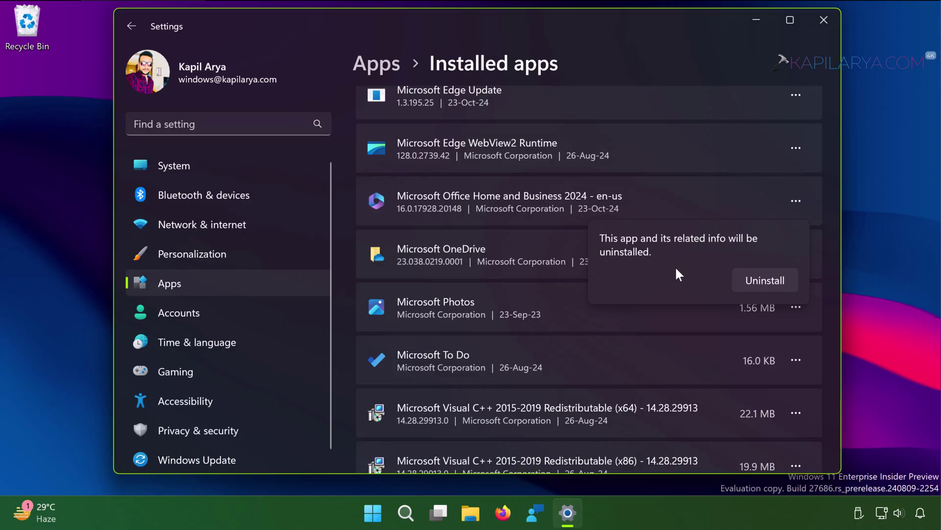
click(748, 284)
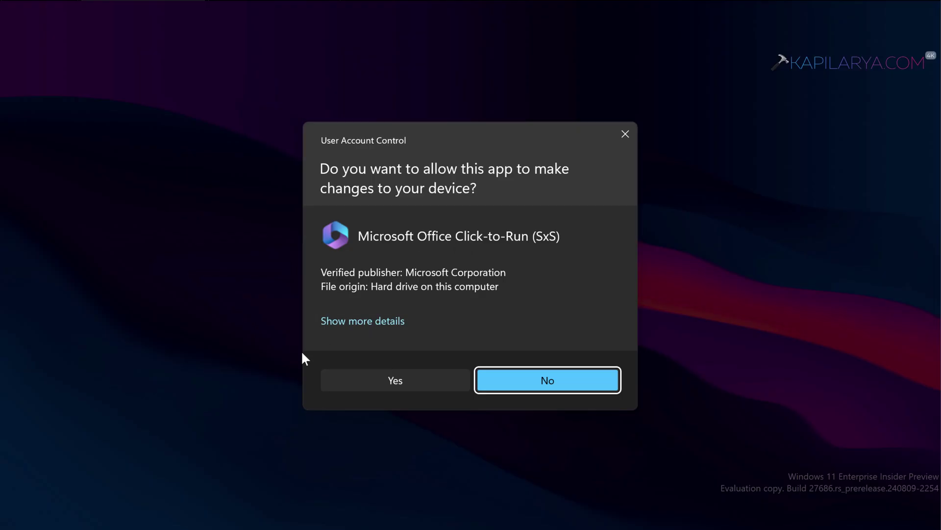
Step: Approve the User Account Control prompt so the Office uninstaller can make changes
click(353, 382)
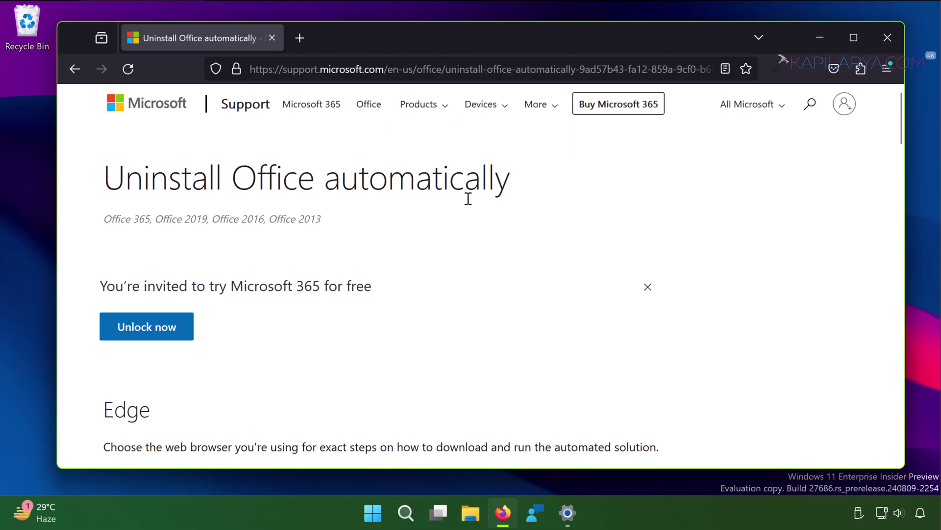
Step: Download SetupProd_OffScrub.exe from the support article's Edge steps and run it from Downloads
scroll(447, 269, down, 5)
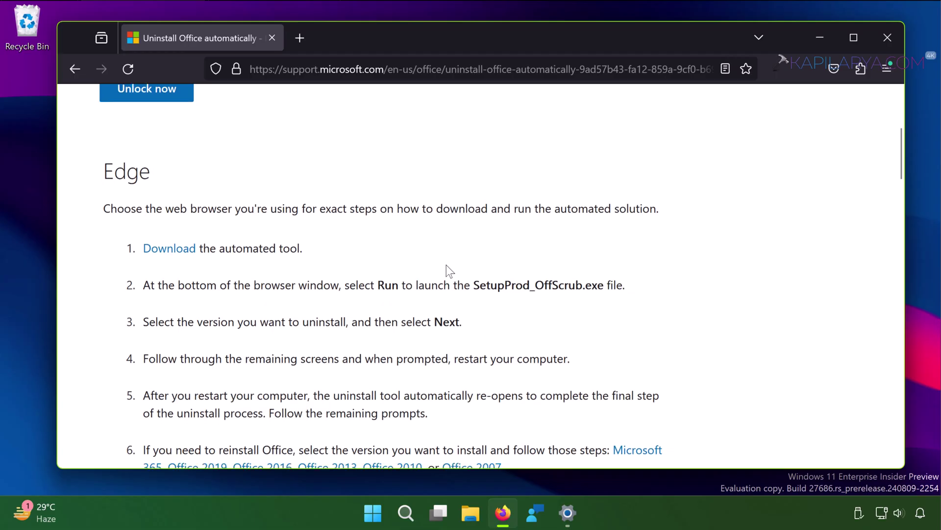
scroll(446, 265, down, 2)
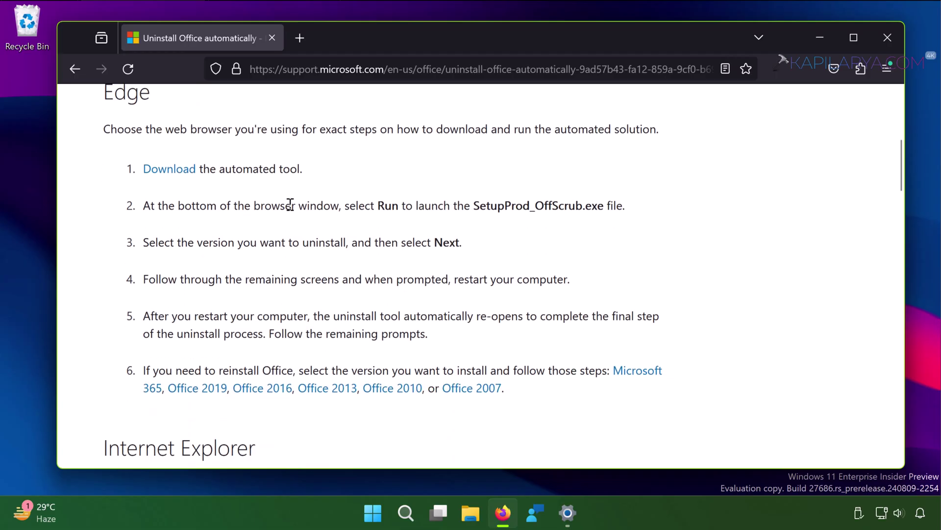
scroll(290, 206, down, 14)
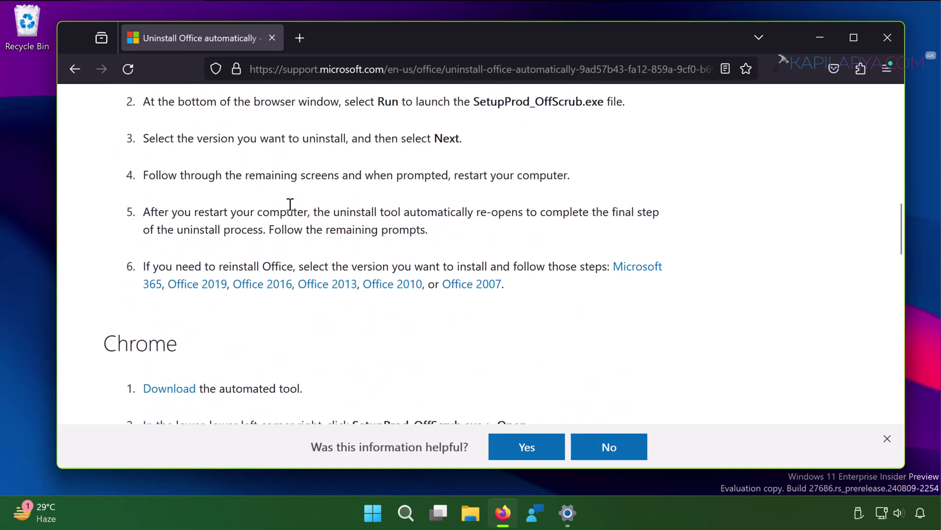
scroll(290, 208, down, 5)
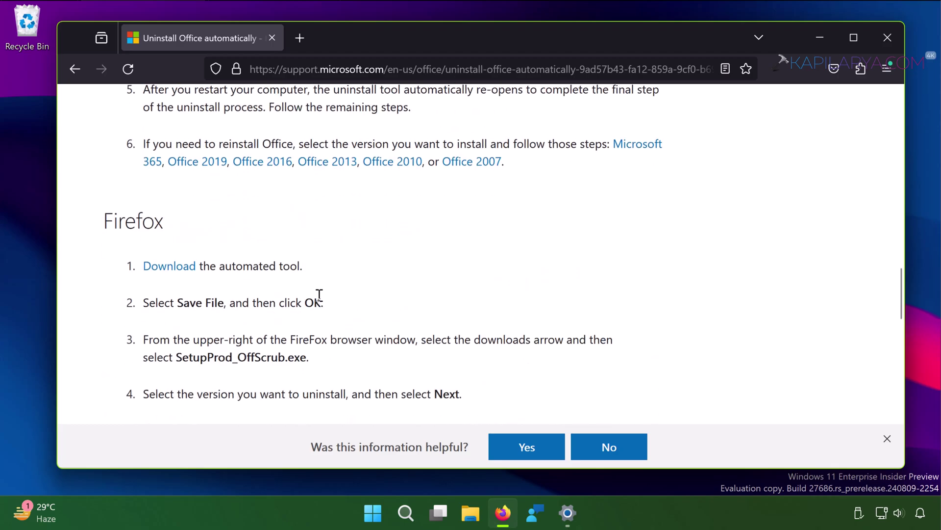
scroll(319, 297, down, 5)
scroll(319, 295, down, 3)
scroll(319, 295, up, 20)
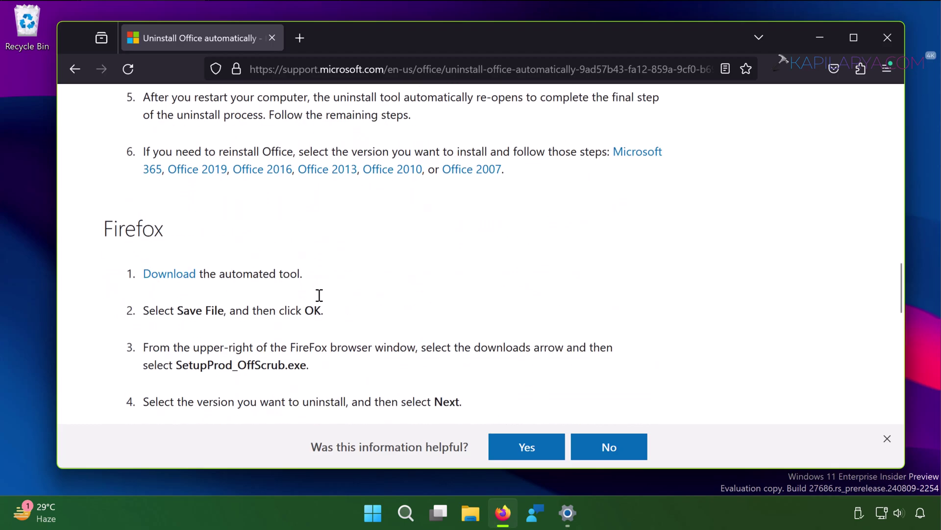
scroll(319, 295, up, 10)
scroll(319, 295, down, 5)
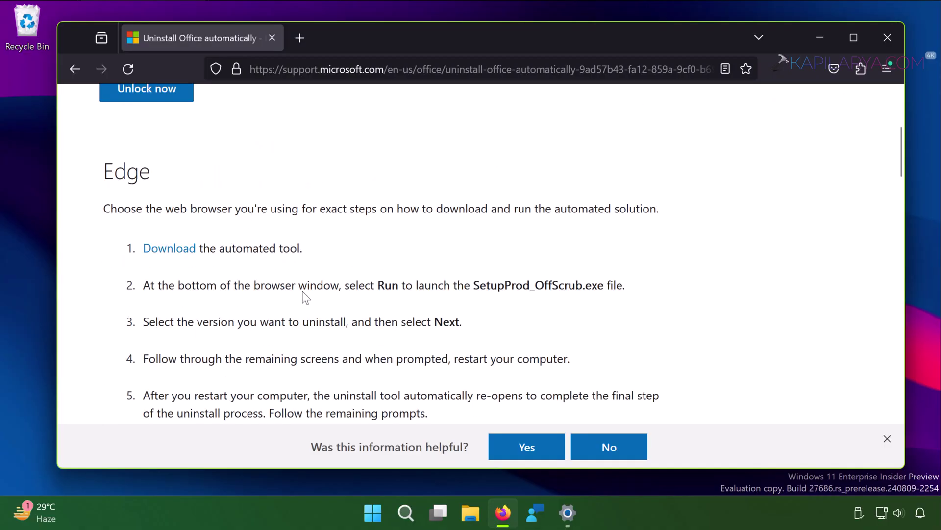
click(175, 250)
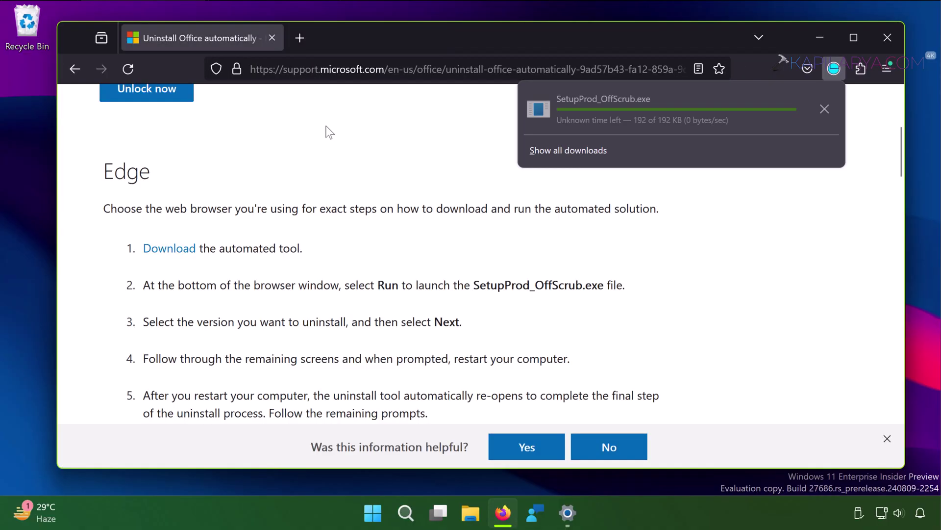
click(640, 105)
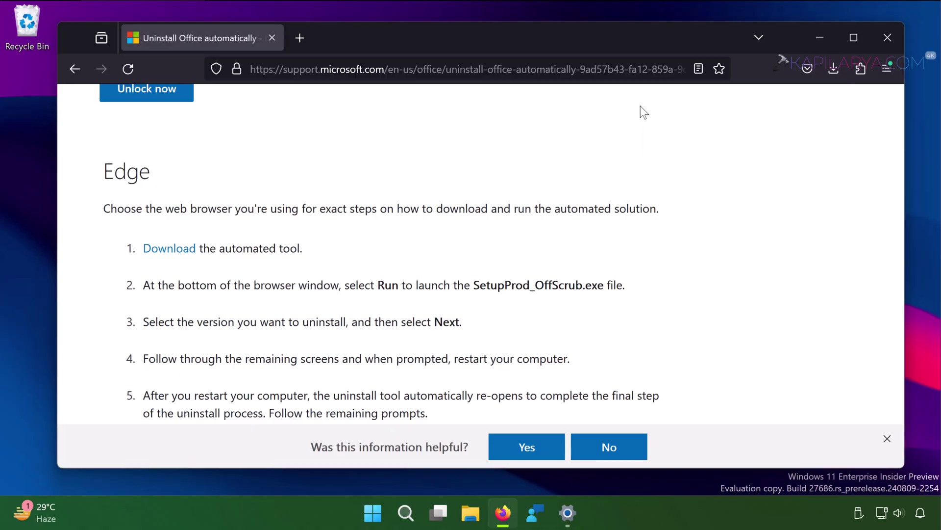
Step: Minimize Firefox and install the assistant from the Application Install security warning
click(821, 43)
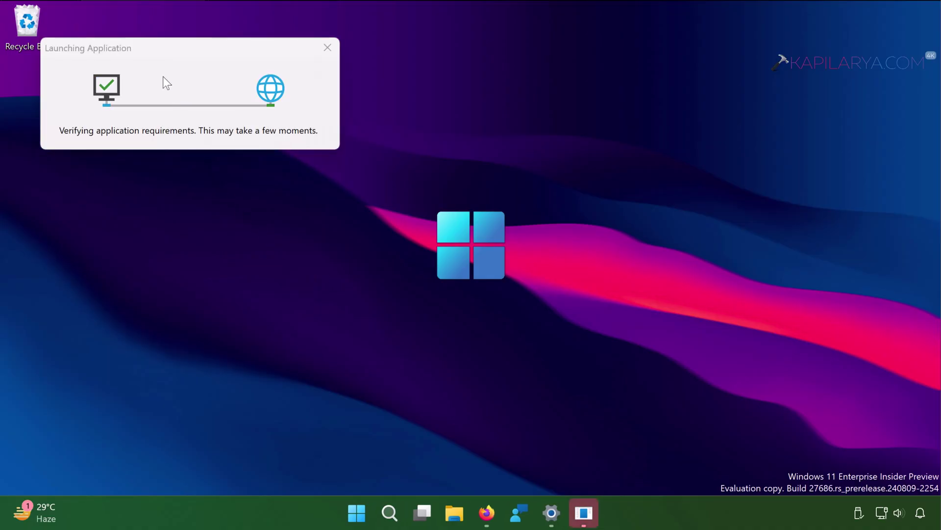
click(172, 46)
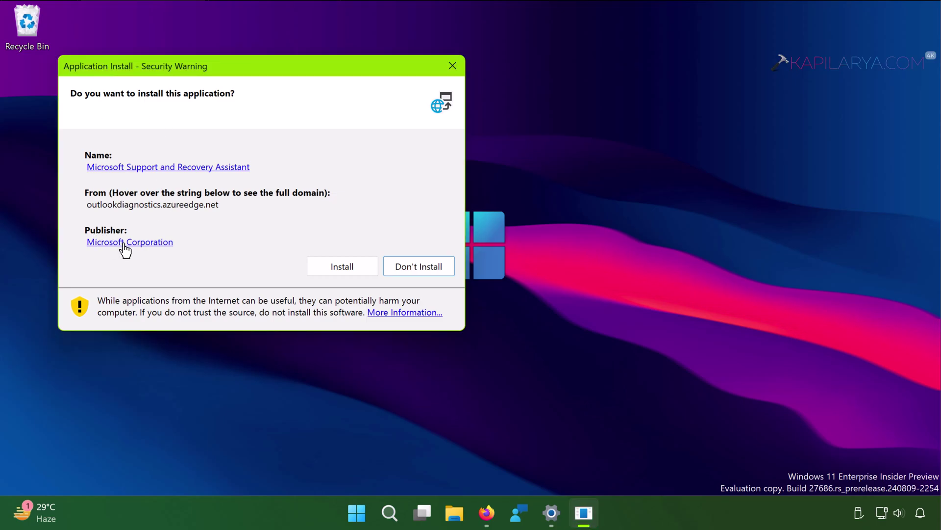
click(329, 264)
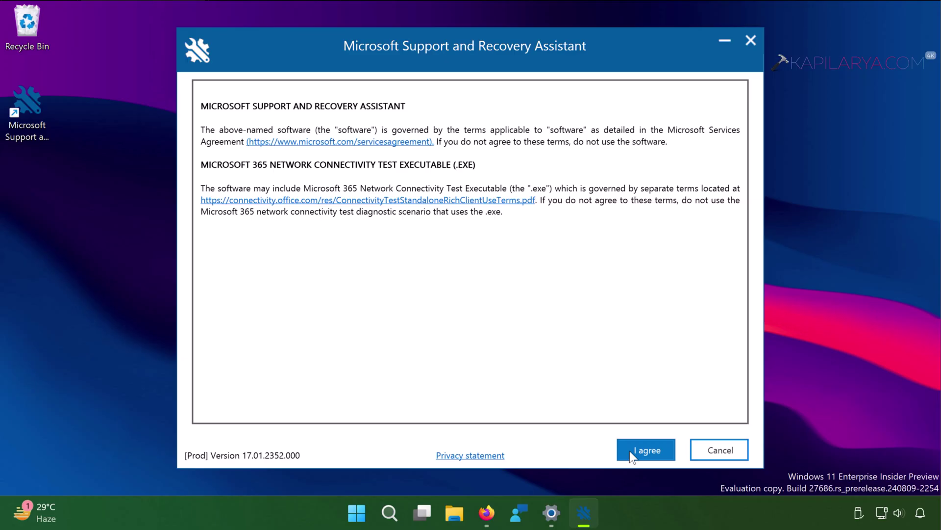
Step: Agree to the license, approve UAC, pick Office & Office Apps, then the uninstalling-trouble problem
click(632, 450)
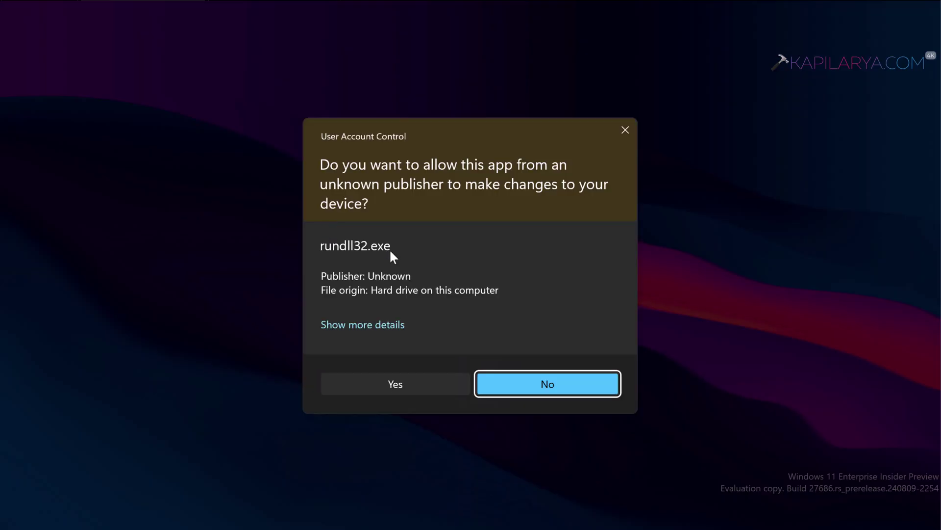
click(364, 385)
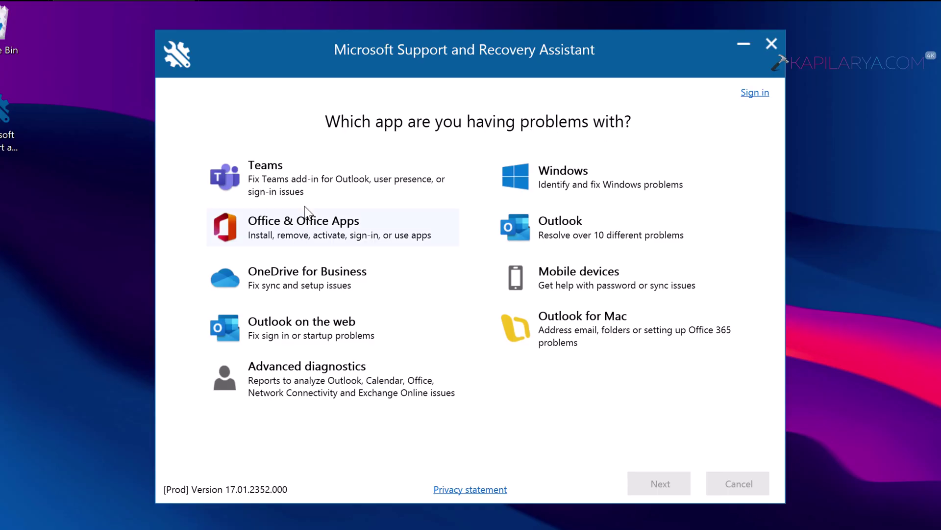
click(326, 238)
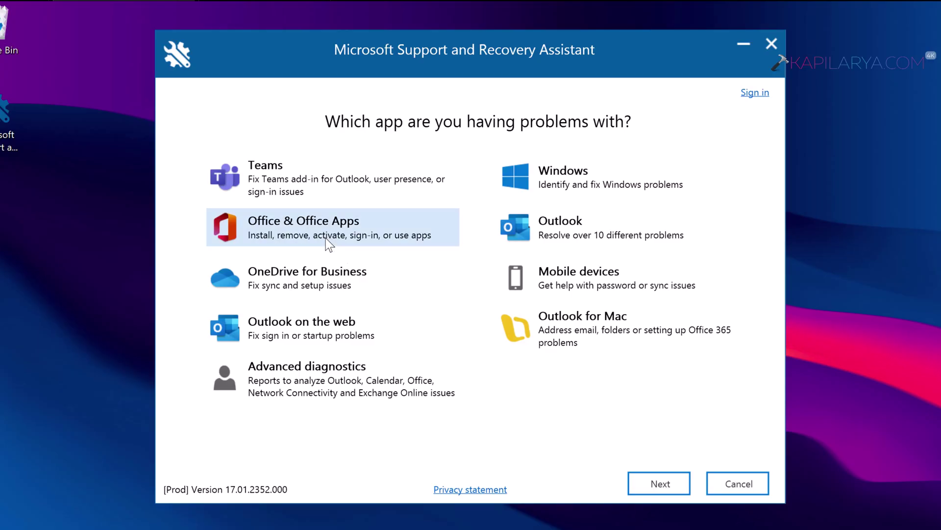
click(644, 488)
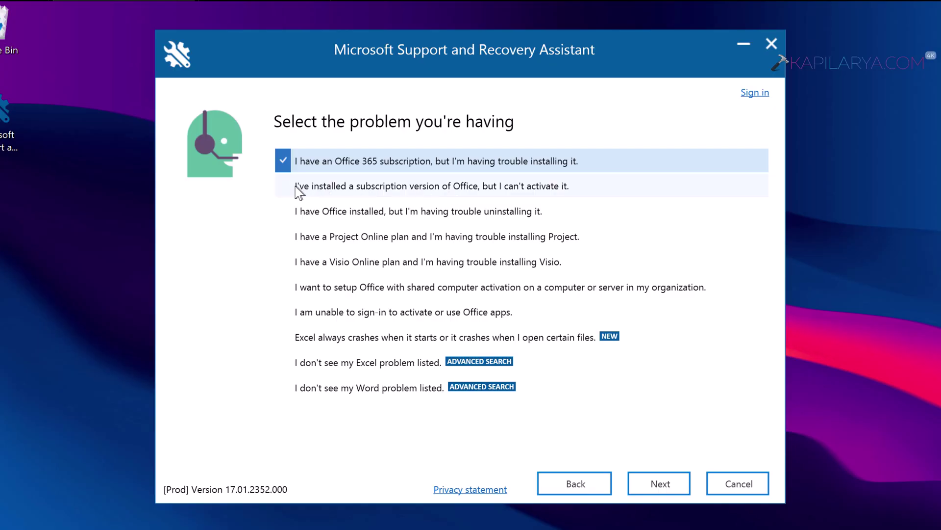
click(357, 212)
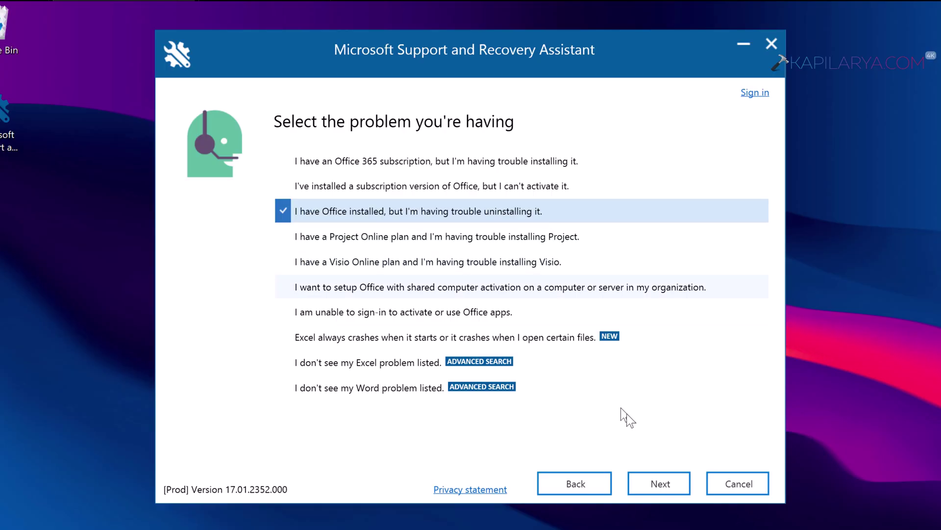
Step: Continue and answer Yes to 'Is this the affected machine?'
click(647, 485)
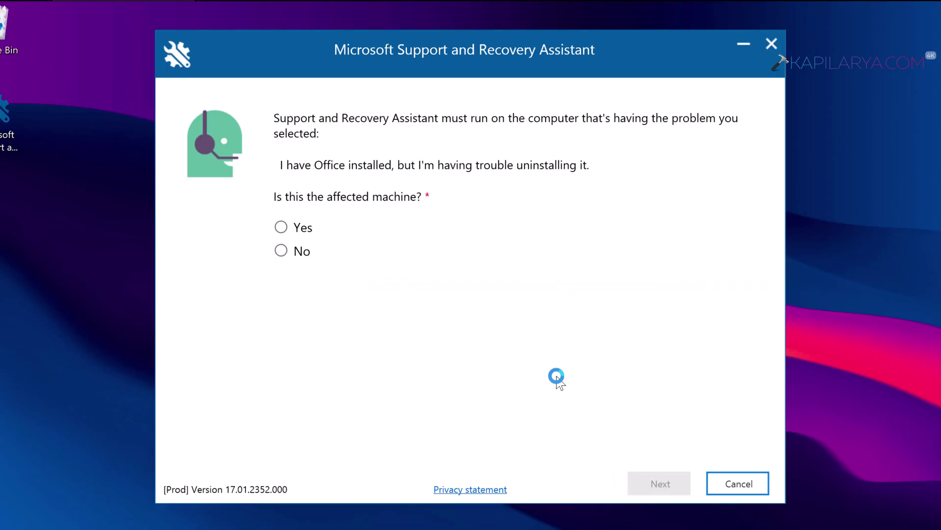
click(281, 227)
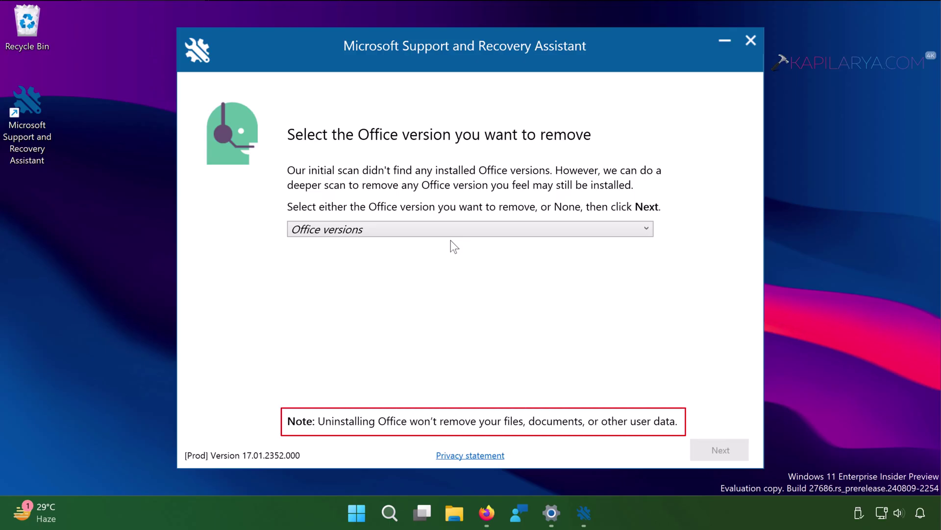
Step: Select Microsoft 365 from the Office versions dropdown and continue
click(478, 226)
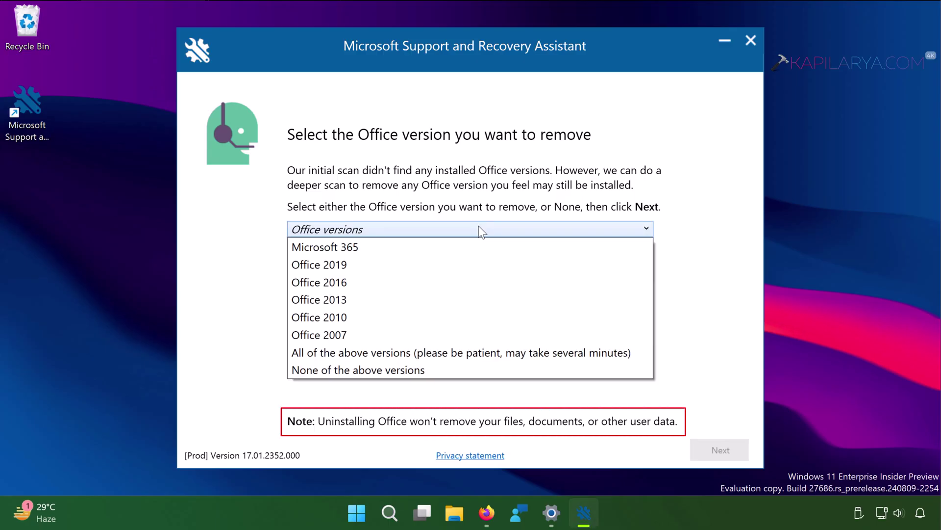
click(350, 247)
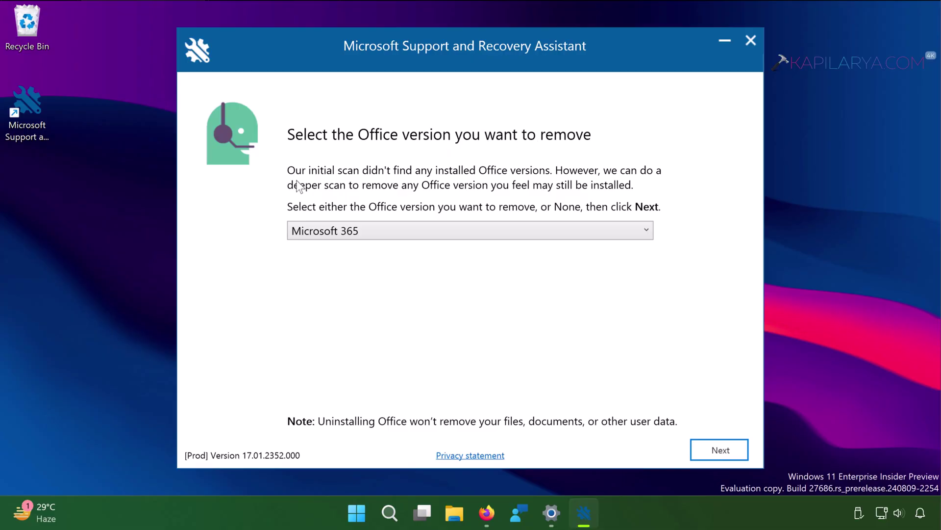
click(709, 457)
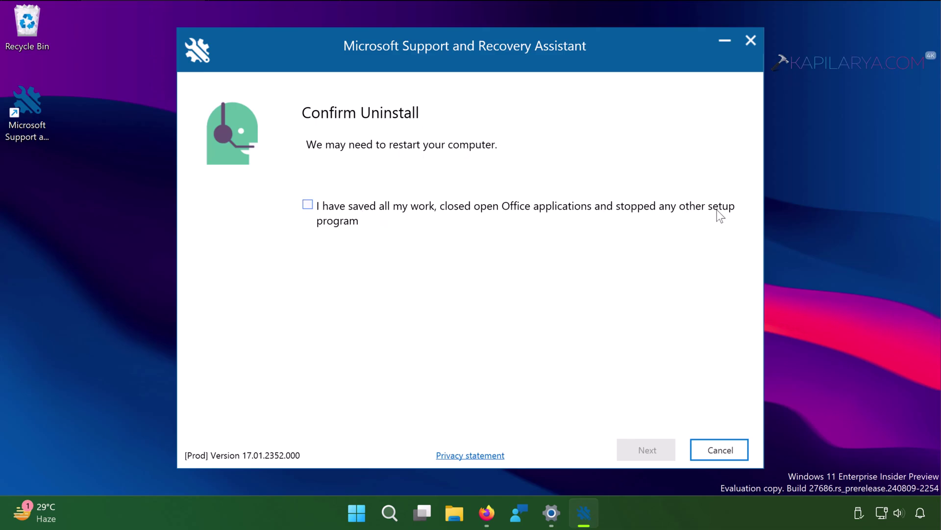
Step: Tick 'I have saved all my work' and start removing Microsoft 365
click(309, 205)
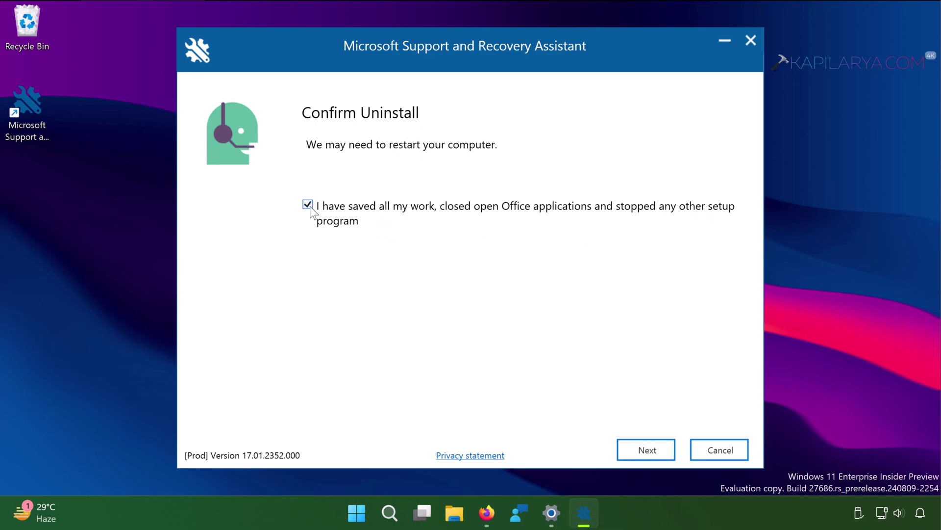
click(633, 450)
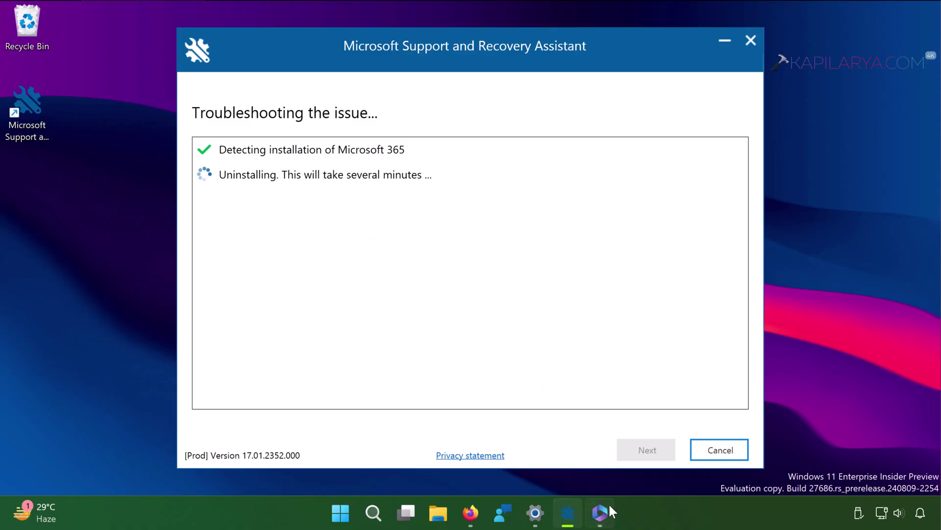
Step: Bring the 'Ready to uninstall?' dialog forward and approve removing the Office programs
click(578, 431)
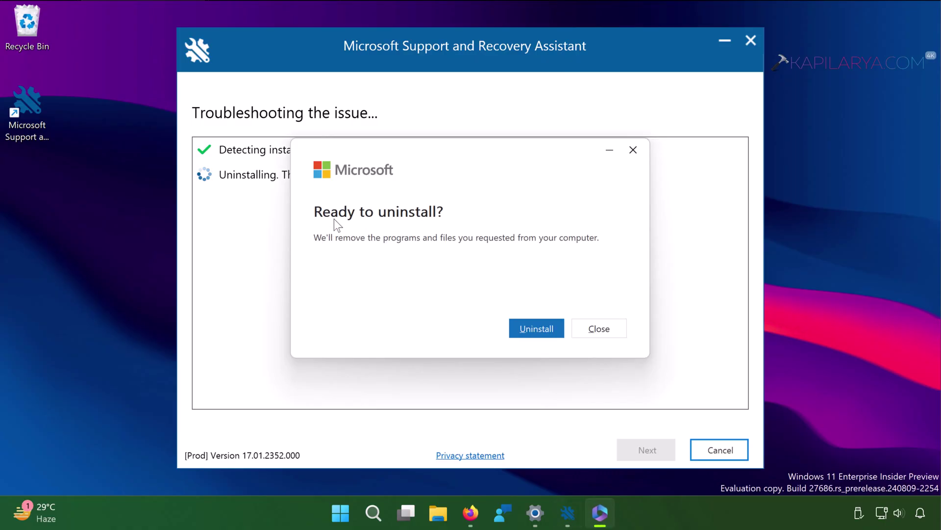
click(522, 333)
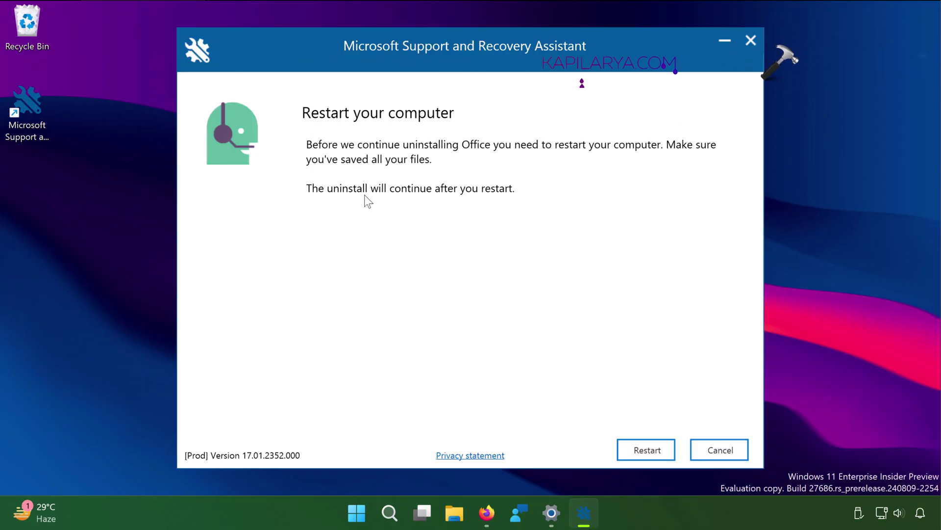
Step: Restart the computer, turn off Caps Lock, and sign back in with the account password
click(630, 452)
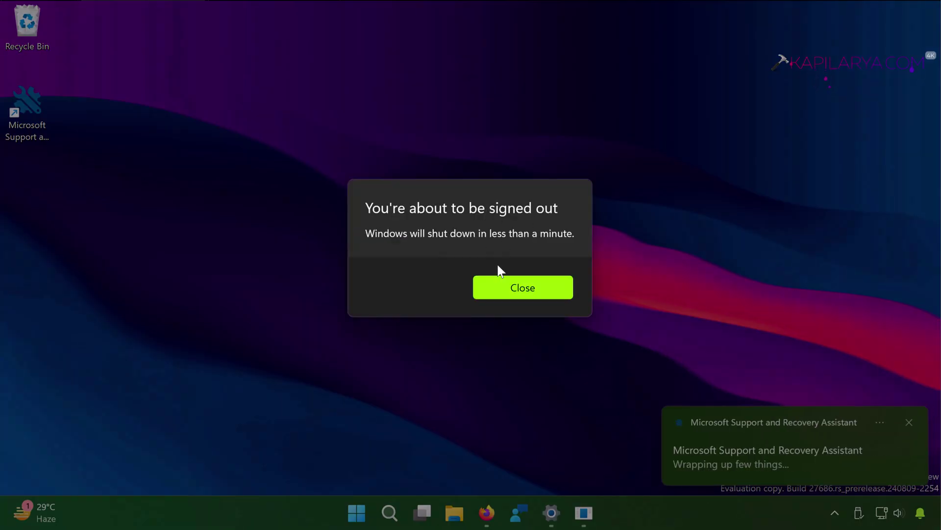
click(496, 281)
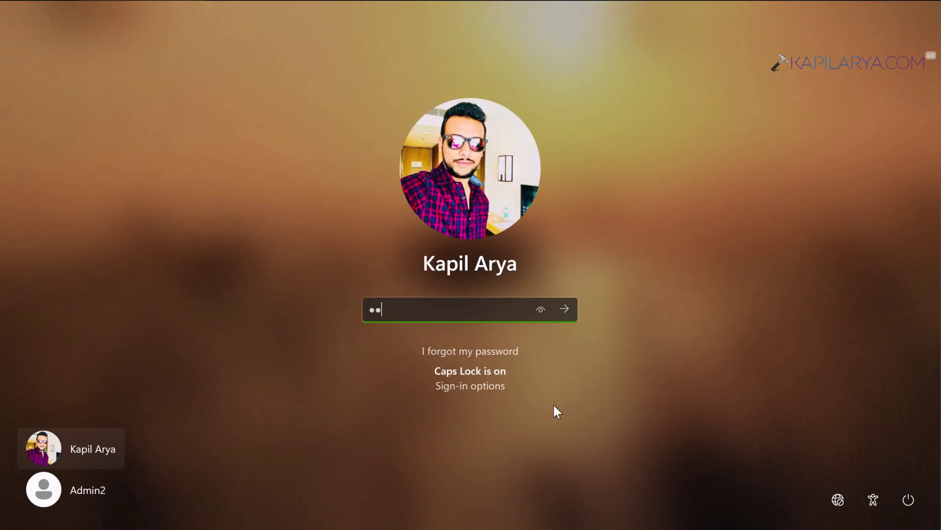
key(Caps_Lock)
text(••••••)
key(Return)
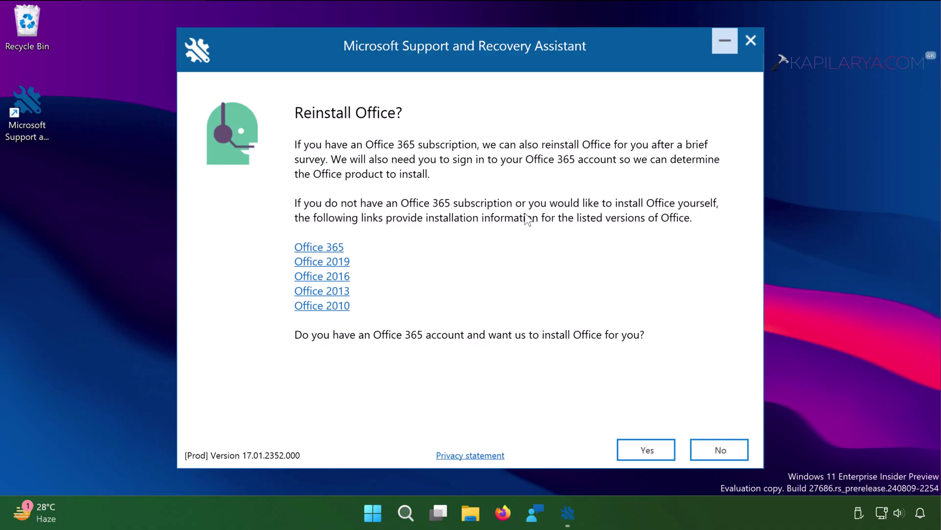
Step: Minimize the Support and Recovery Assistant window so only the desktop shows
click(456, 234)
key(super+d)
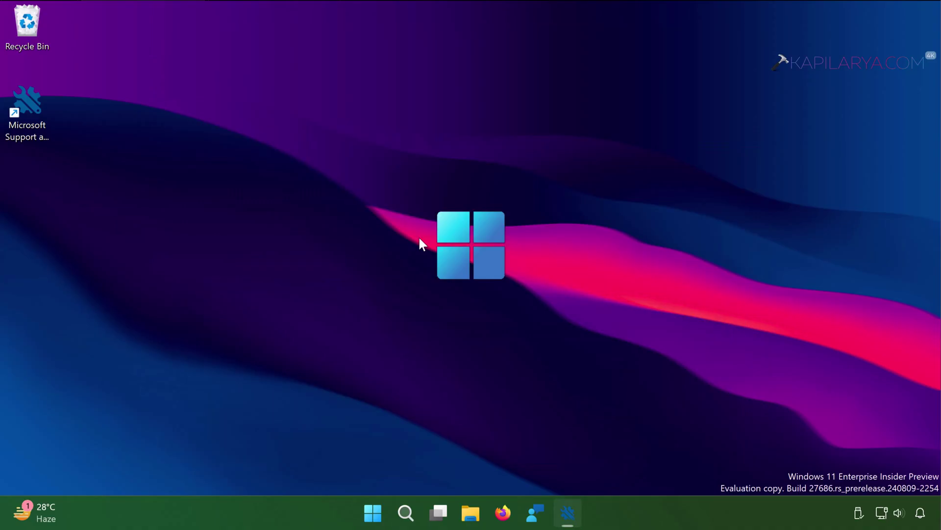
click(372, 513)
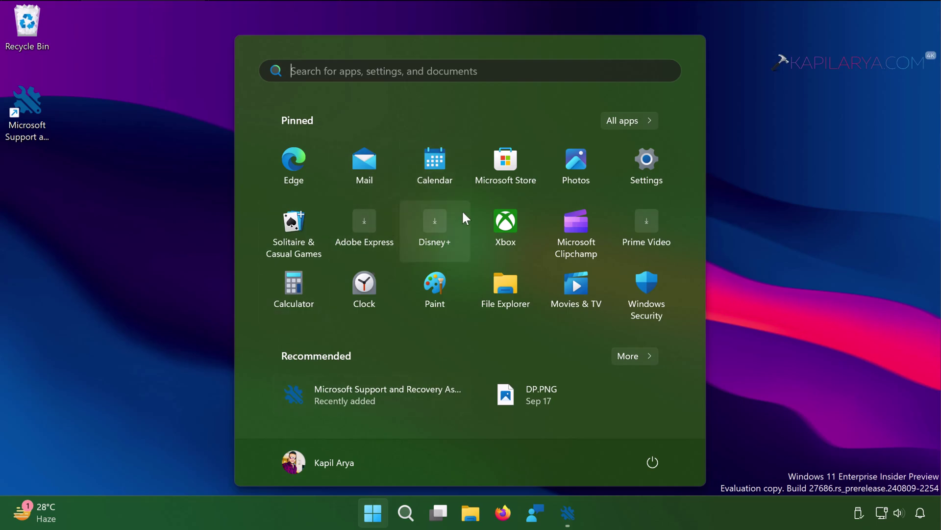
click(608, 121)
scroll(519, 297, down, 10)
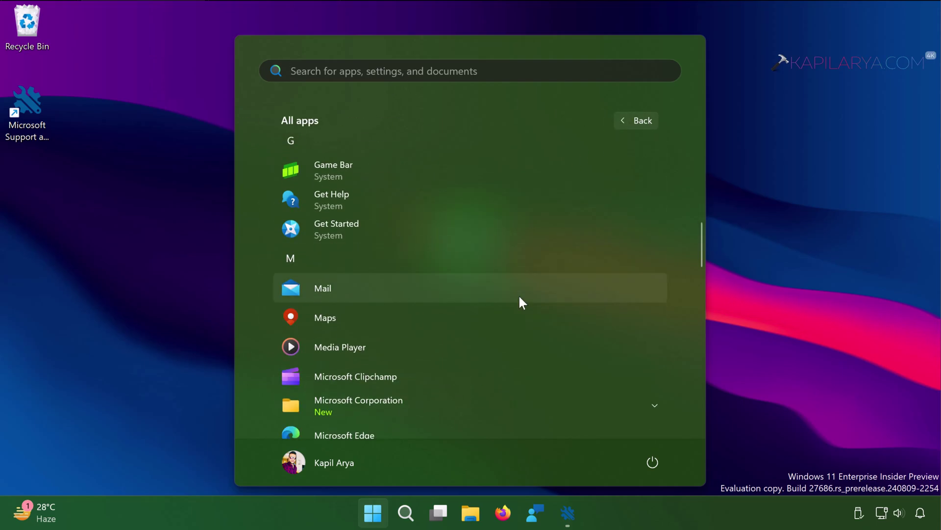
scroll(520, 298, down, 12)
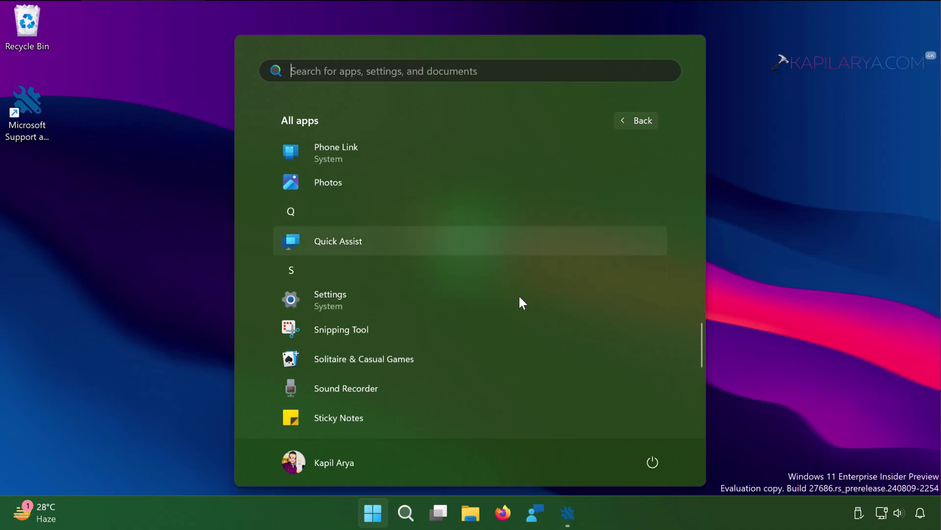
scroll(518, 294, up, 20)
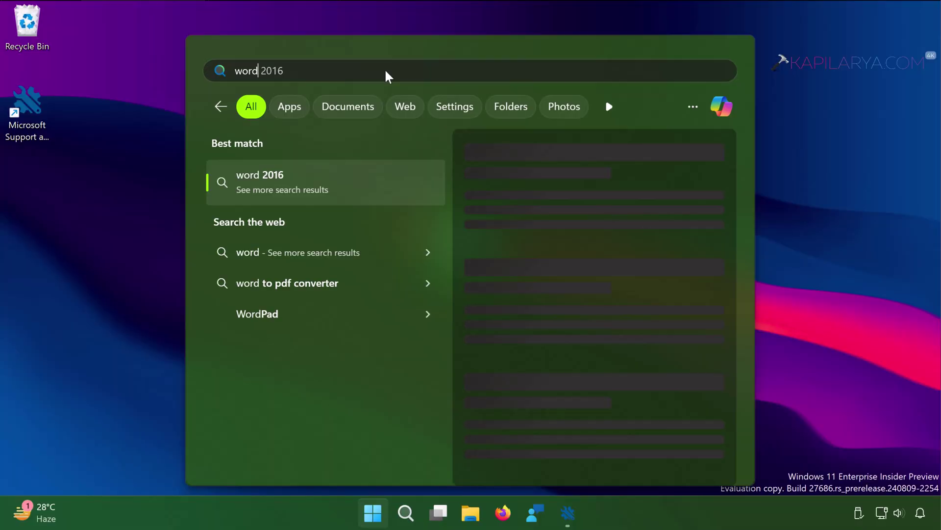
key(BackSpace)
key(BackSpace)
key(BackSpace)
key(BackSpace)
key(BackSpace)
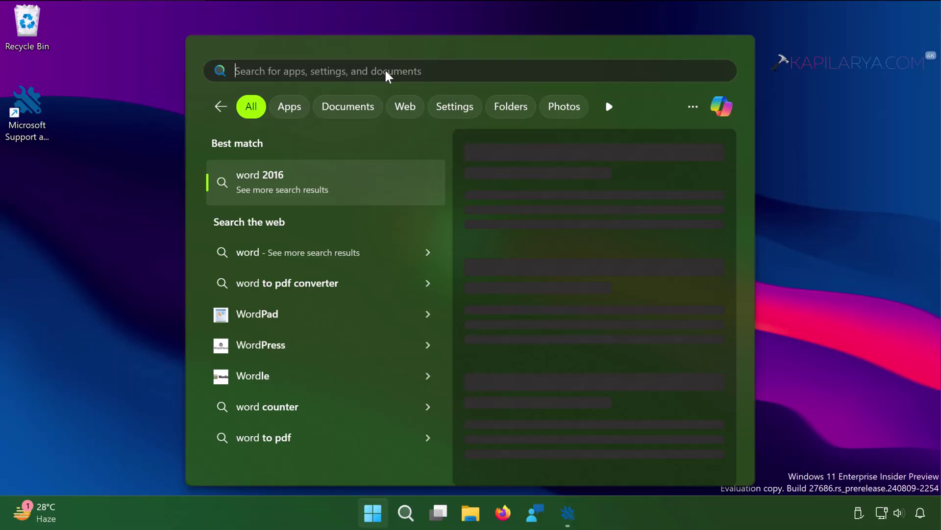
text(powerpoint)
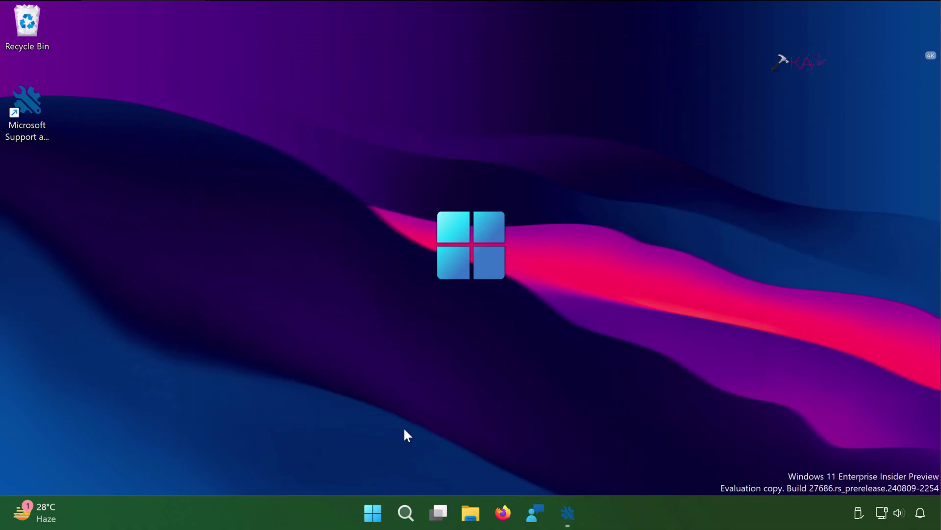
Step: Open Windows Settings to the Apps > Installed apps page
key(super+x)
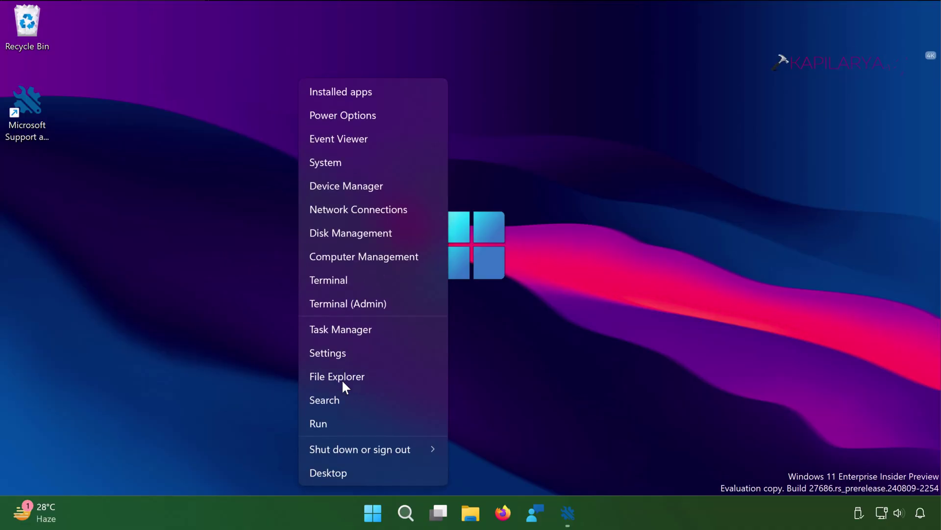
key(Escape)
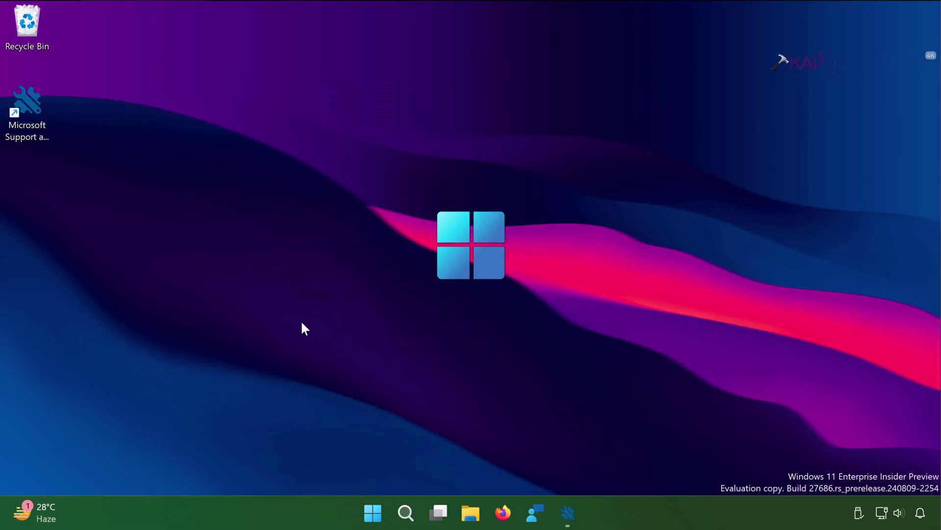
key(super+i)
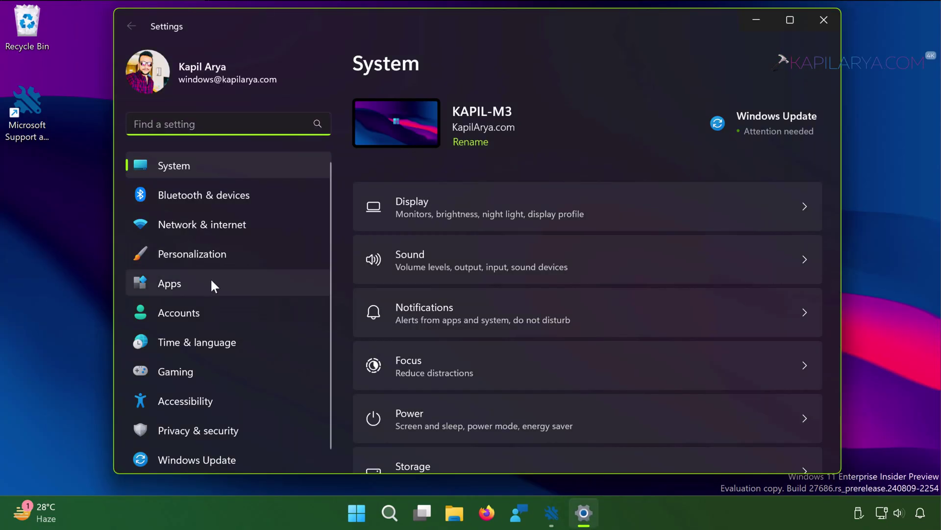
click(213, 283)
click(443, 112)
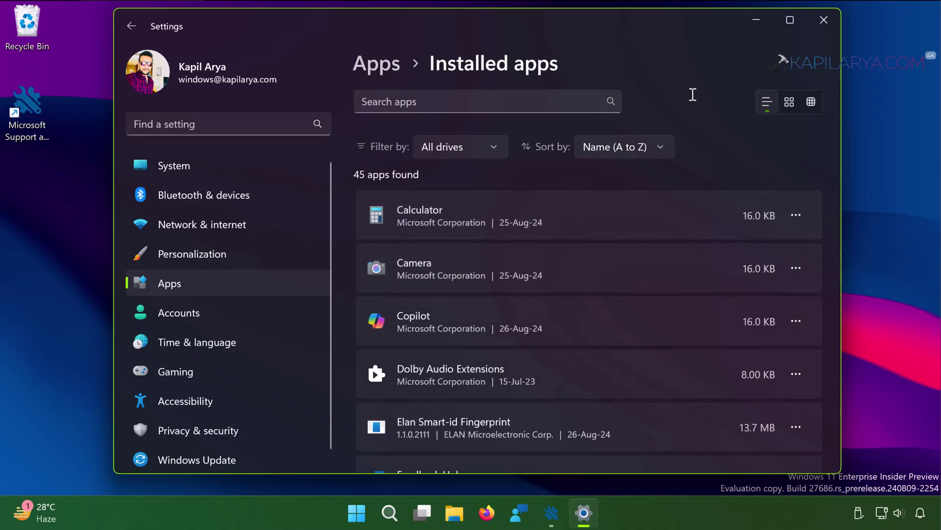
Step: Scroll through the 45 installed apps to confirm no Microsoft Office entry remains
scroll(698, 298, down, 10)
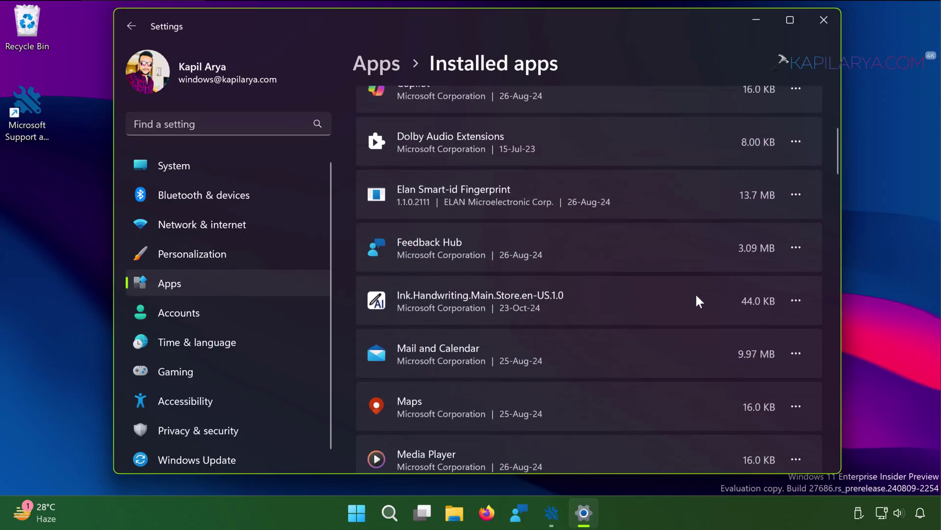
scroll(697, 295, down, 10)
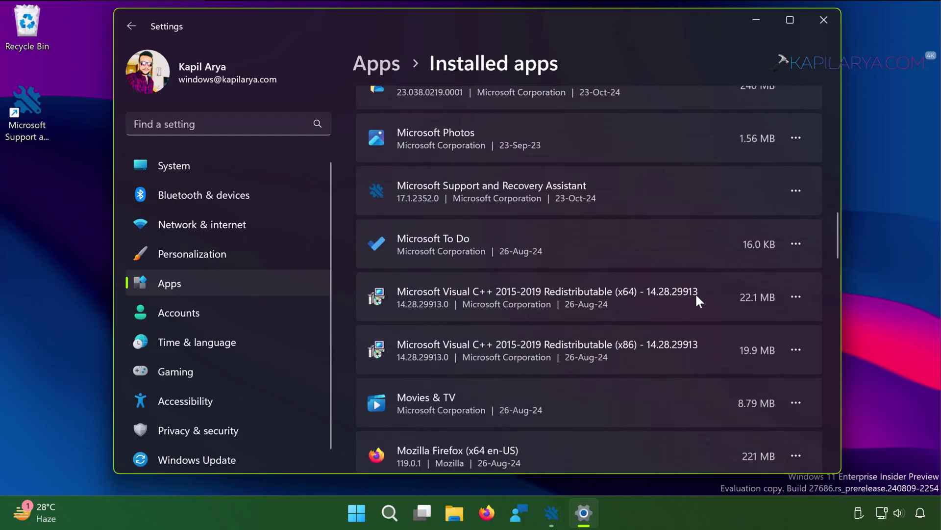
scroll(699, 300, down, 15)
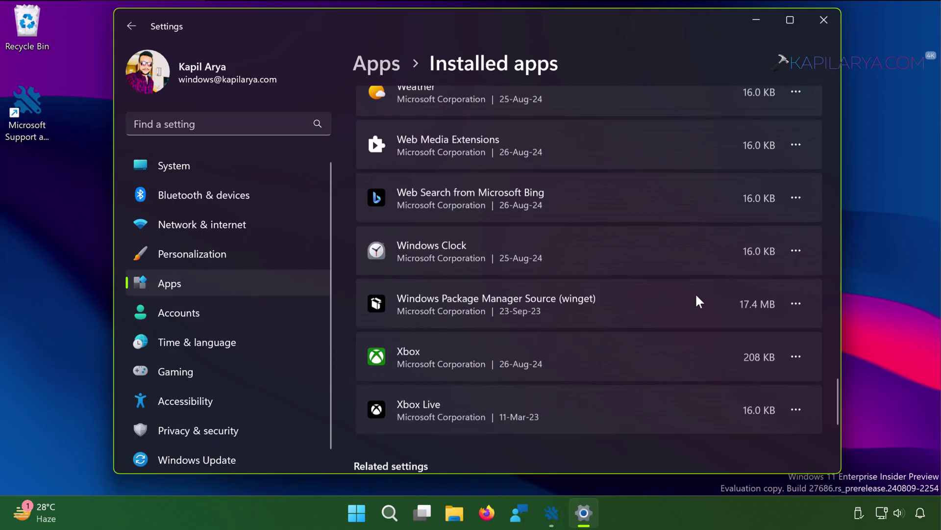
scroll(697, 295, up, 15)
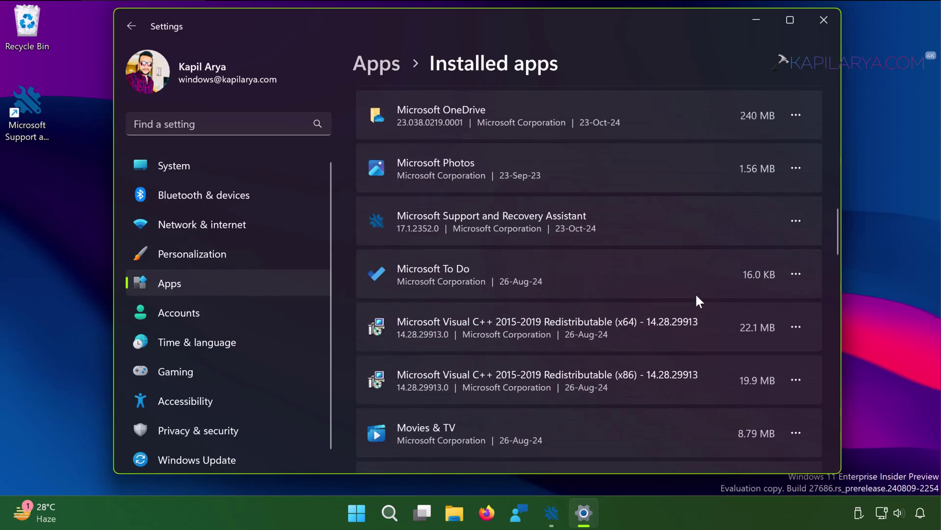
Step: Start uninstalling the assistant, decline reinstalling Office, report the problem solved, and close the feedback window
click(796, 278)
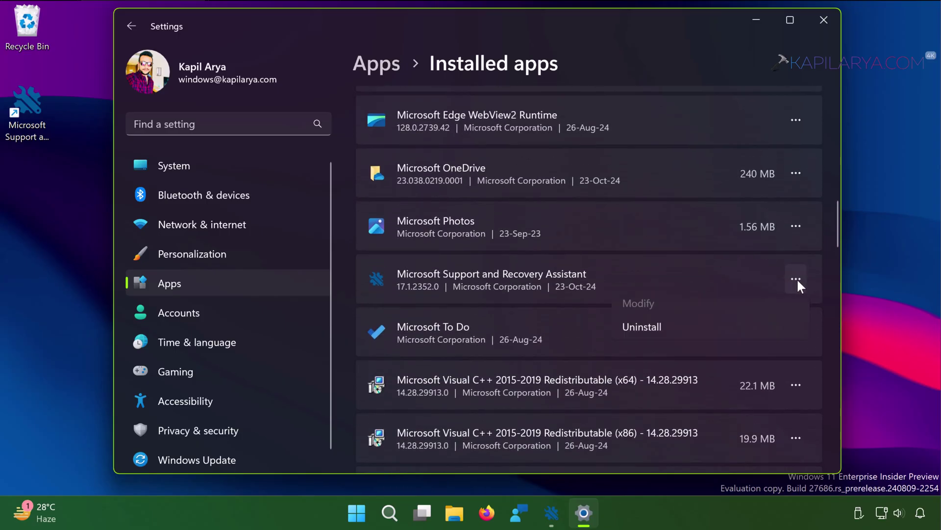
click(690, 336)
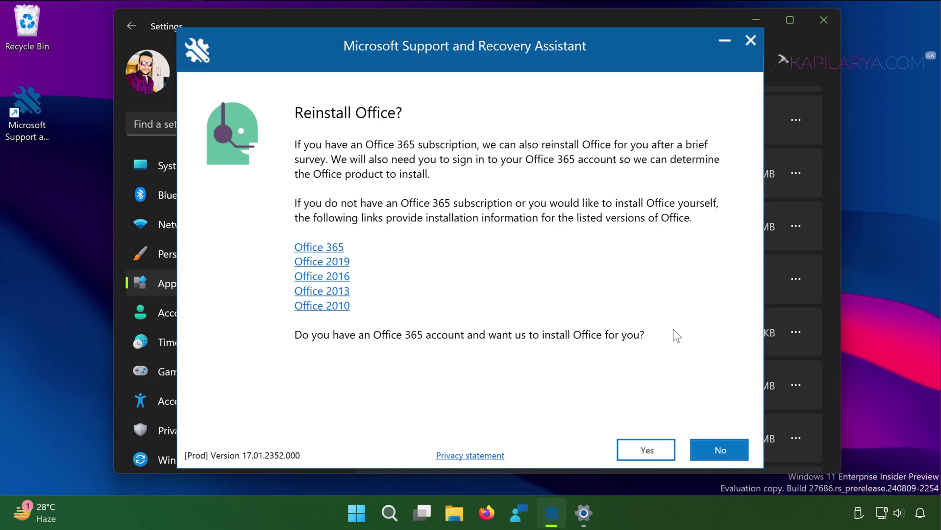
key(Return)
click(300, 153)
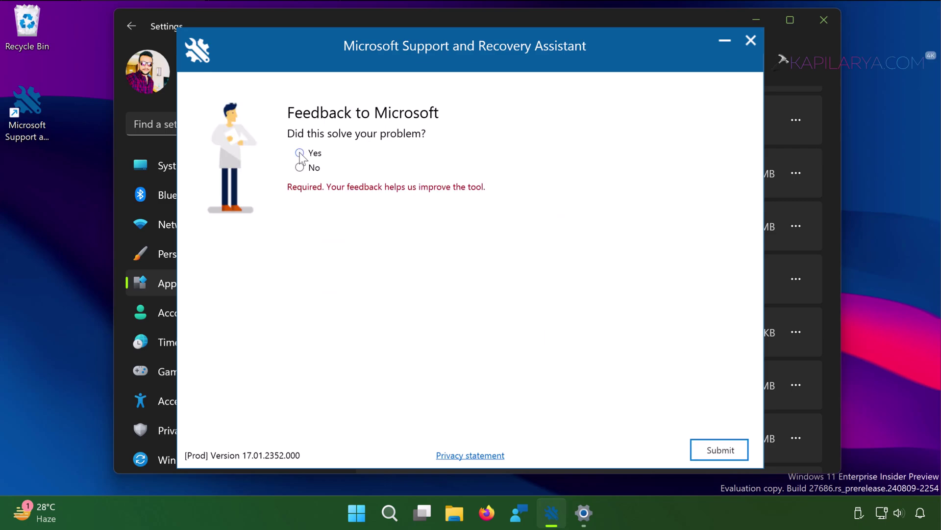
click(719, 450)
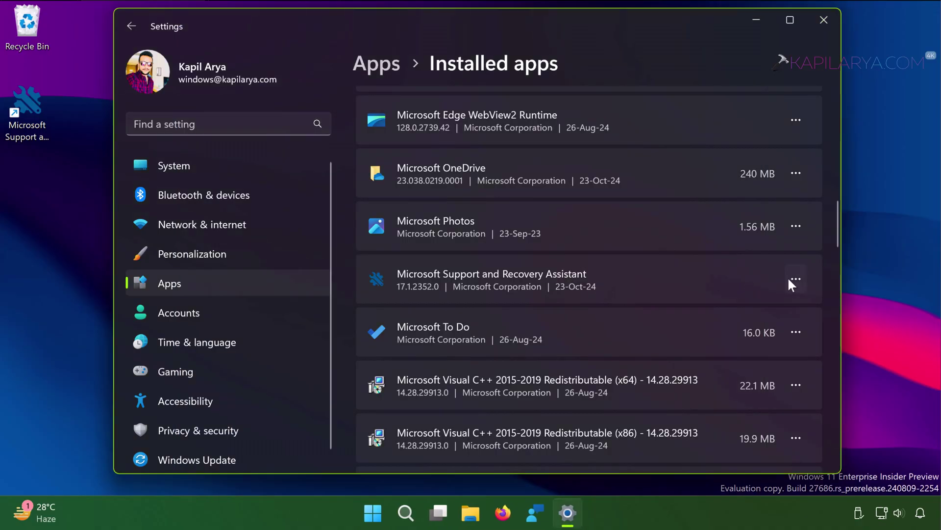
Step: Uninstall the Support and Recovery Assistant again and confirm its removal from this computer
click(790, 278)
click(664, 334)
click(762, 361)
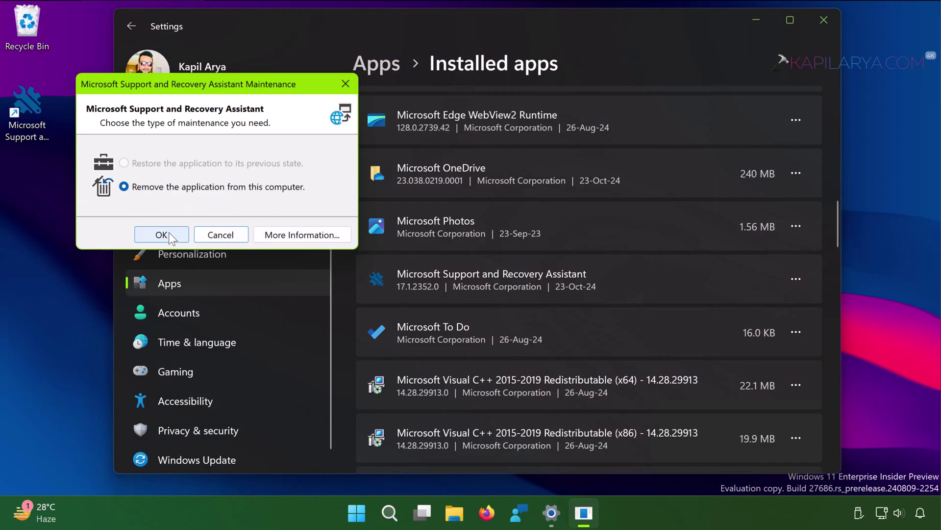
click(168, 233)
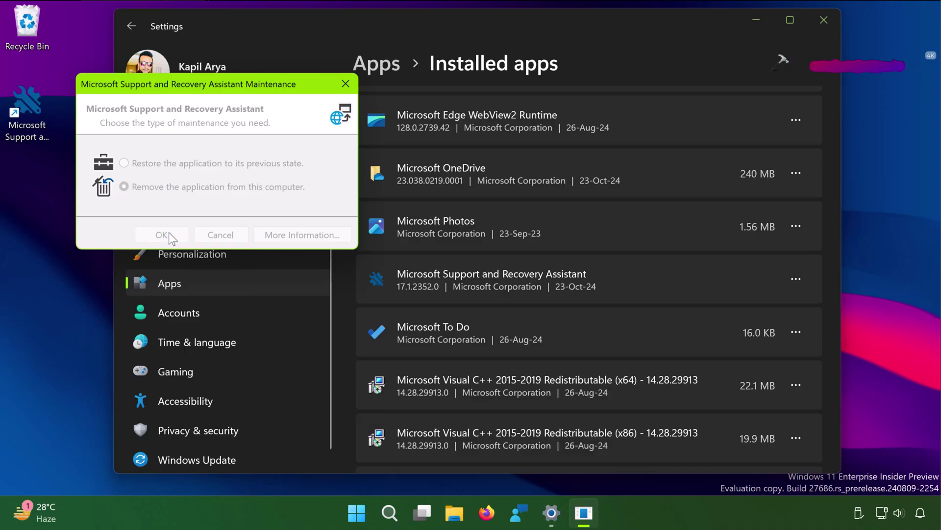